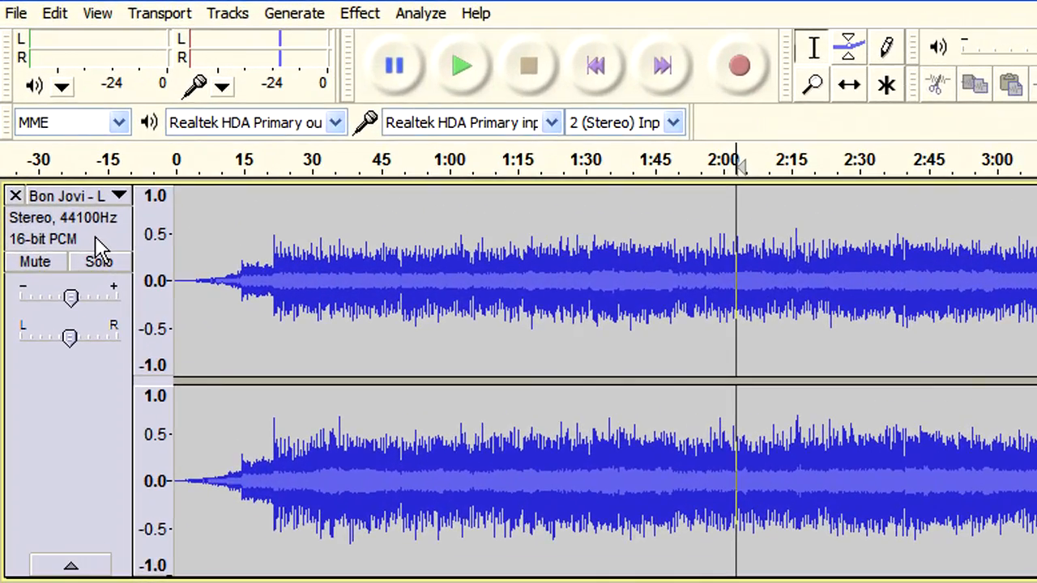
# Amplify the first Bon Jovi track by 3.2 dB so its peaks reach near full scale
pyautogui.click(61, 171)
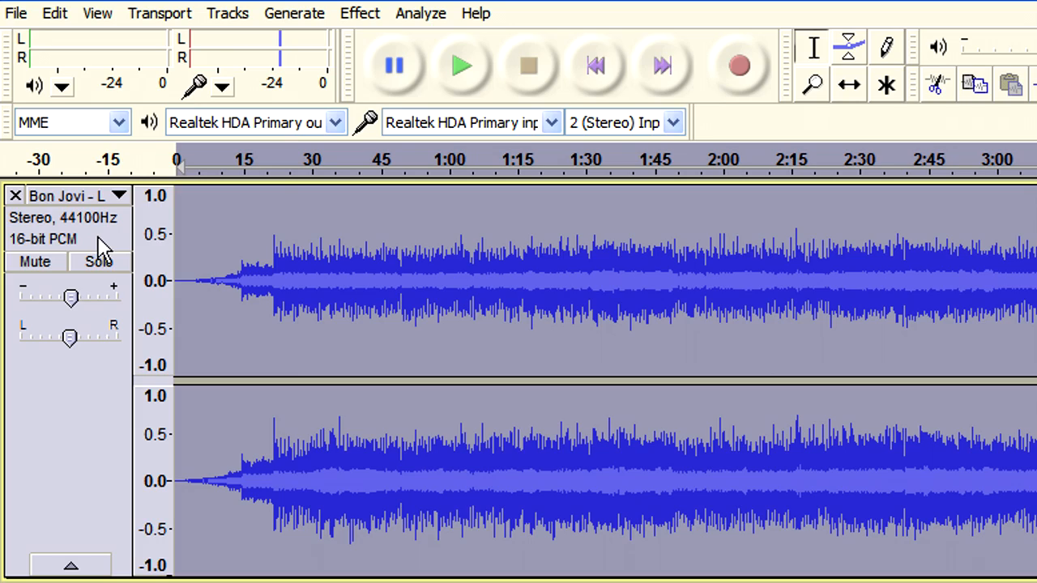
pyautogui.click(359, 13)
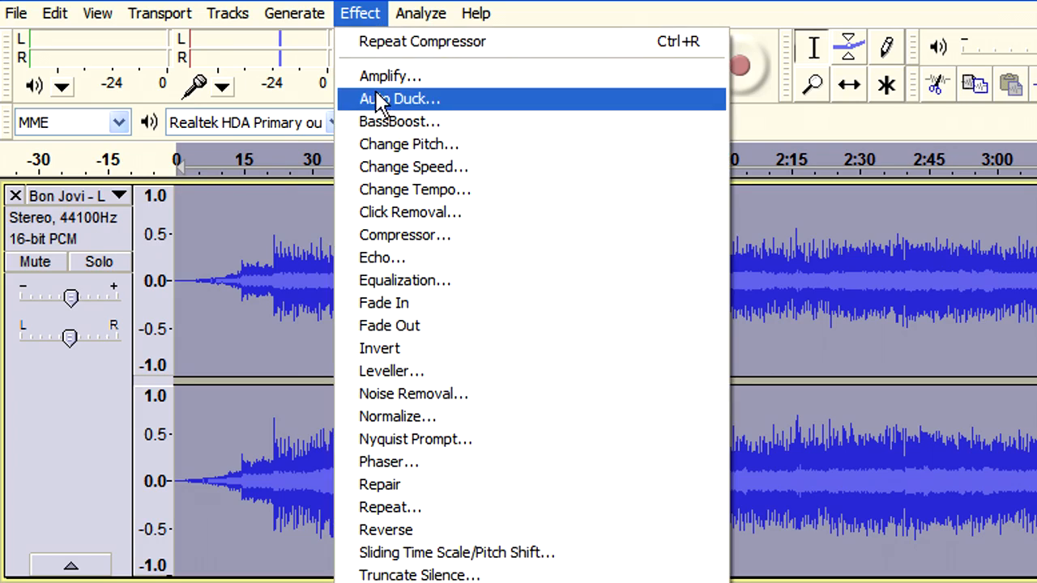
pyautogui.click(377, 74)
pyautogui.moveTo(697, 446); pyautogui.dragTo(590, 195)
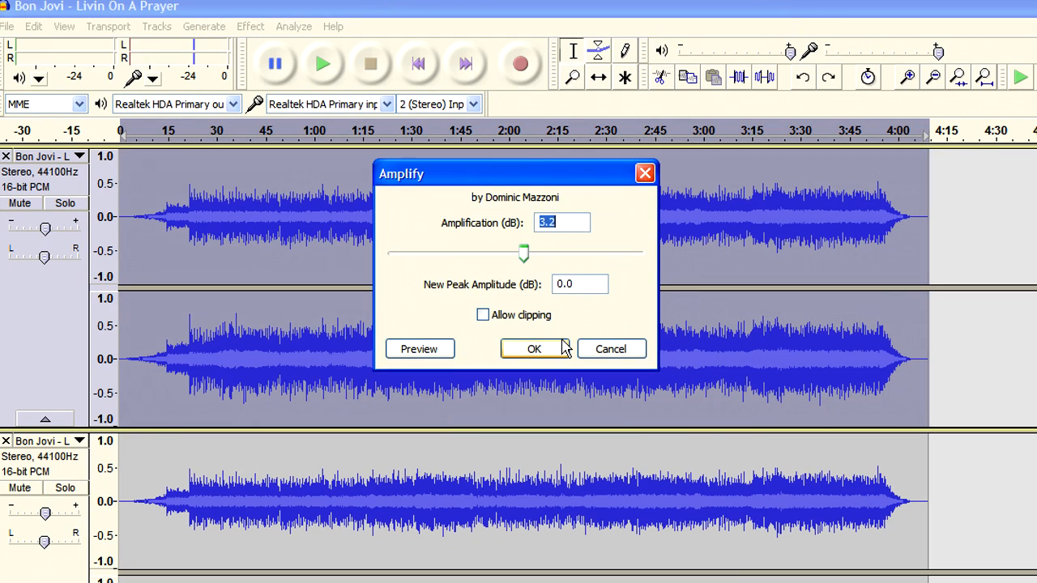
pyautogui.click(559, 350)
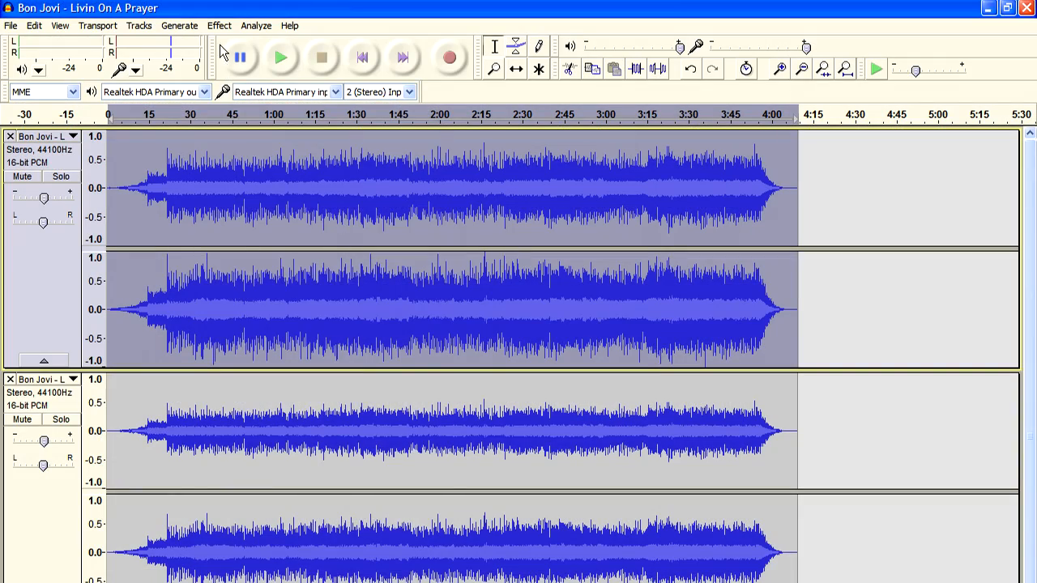
pyautogui.click(250, 26)
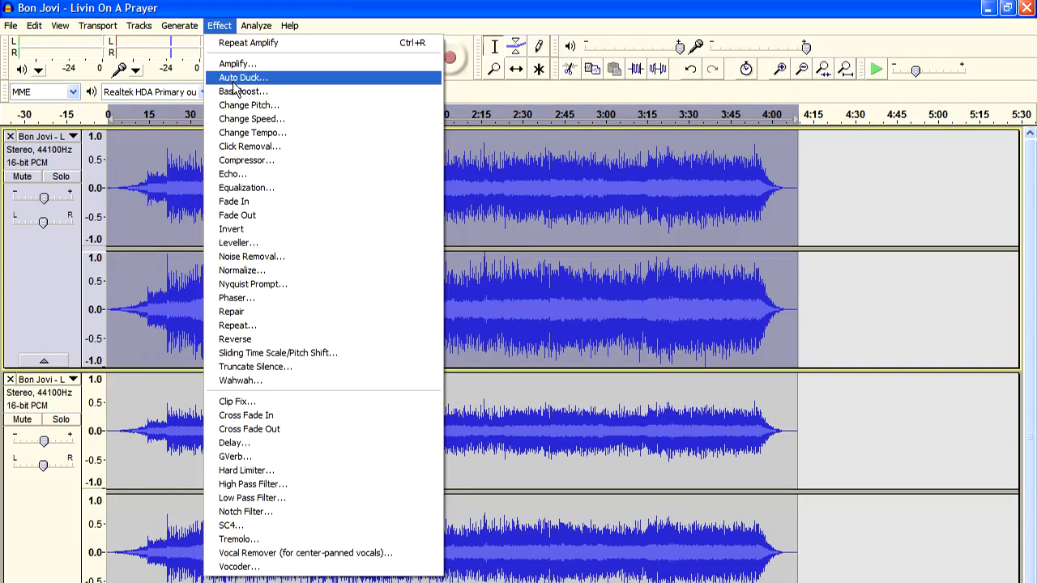
pyautogui.click(237, 64)
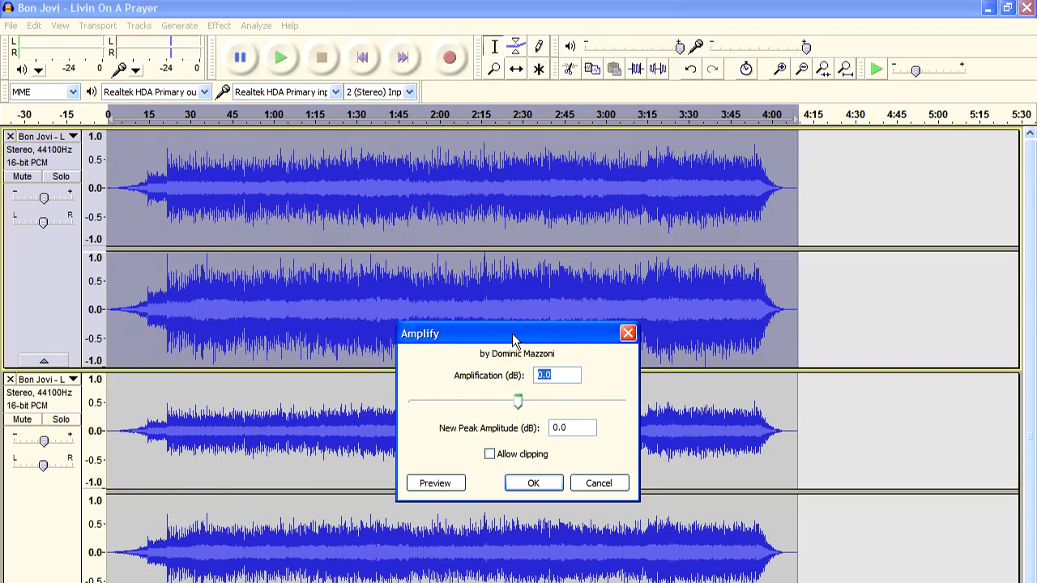
pyautogui.moveTo(513, 340); pyautogui.dragTo(401, 148)
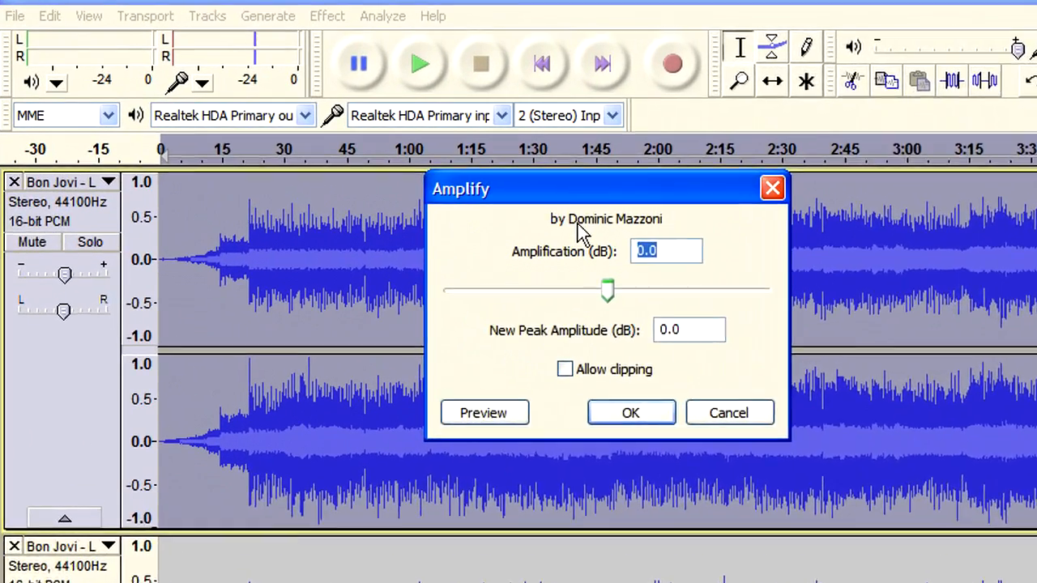
pyautogui.write('-6')
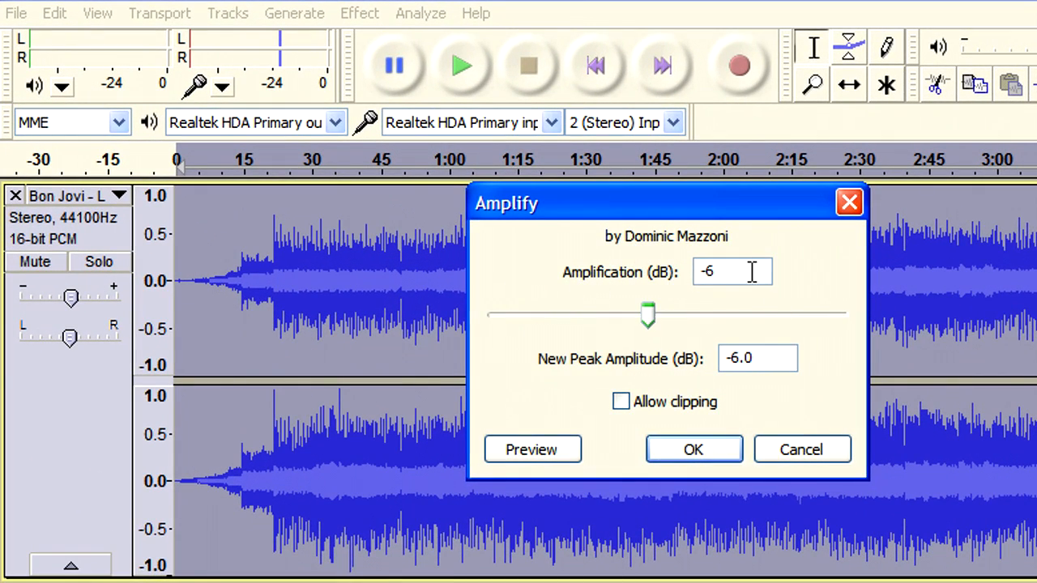
pyautogui.click(794, 453)
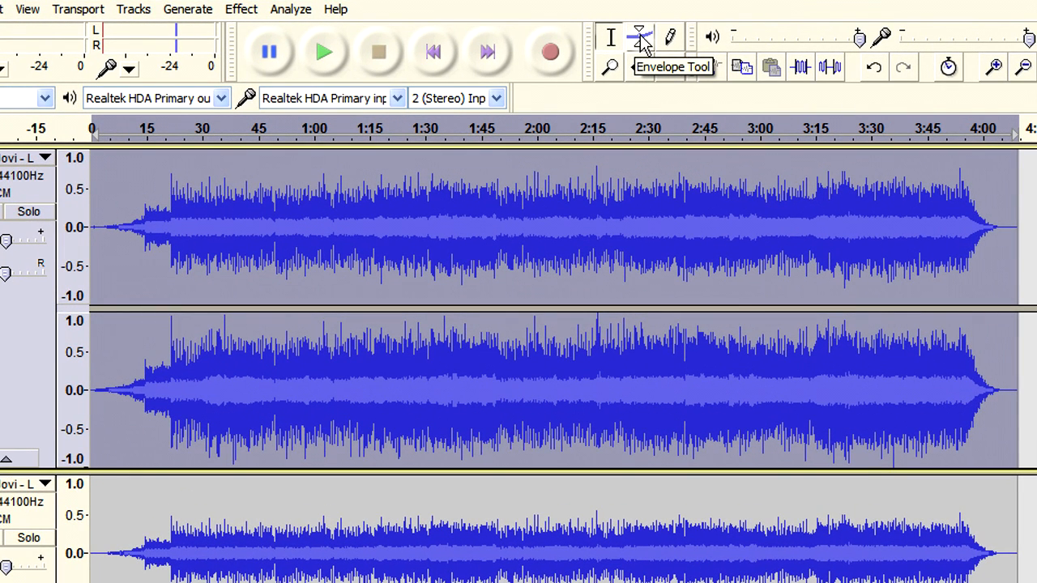
# With the Envelope Tool, add a volume envelope point on the first track at about 1:00
pyautogui.click(638, 37)
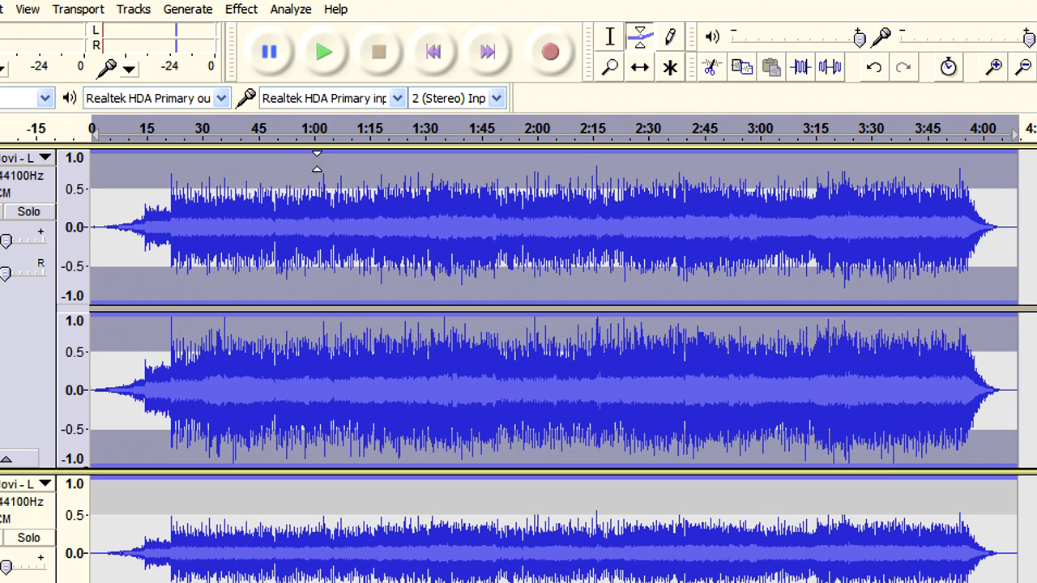
pyautogui.click(316, 187)
pyautogui.click(318, 187)
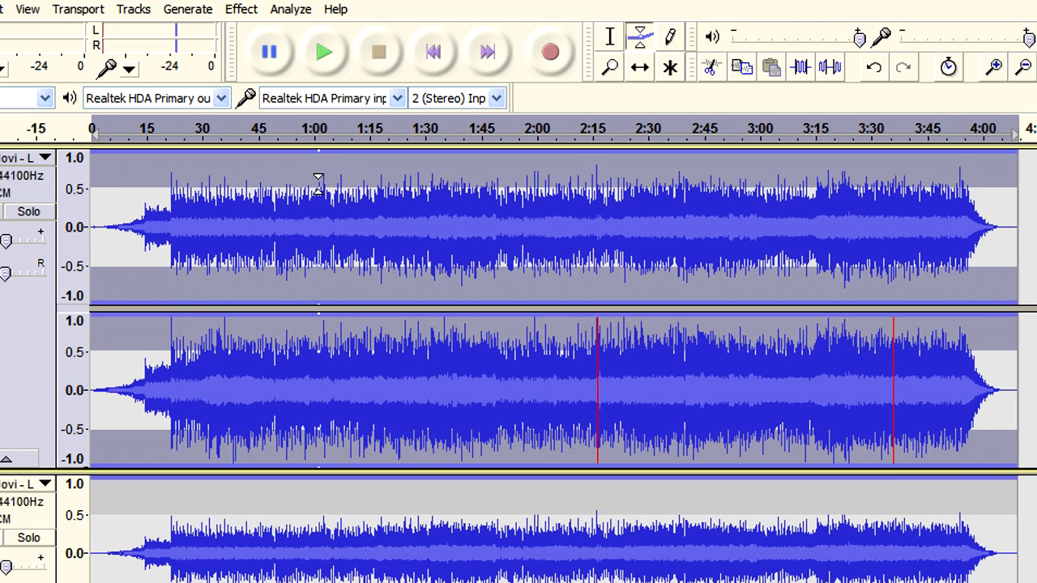
pyautogui.moveTo(318, 186); pyautogui.dragTo(320, 150)
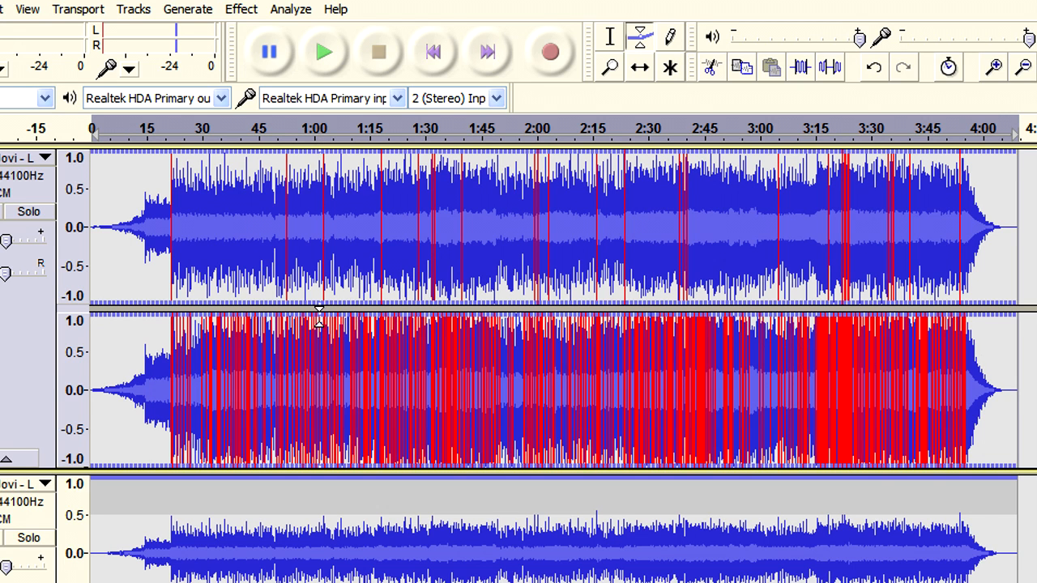
# Drag envelope points into a dip from 1:00 to 2:20, lowest near 1:30
pyautogui.moveTo(318, 311); pyautogui.dragTo(318, 374)
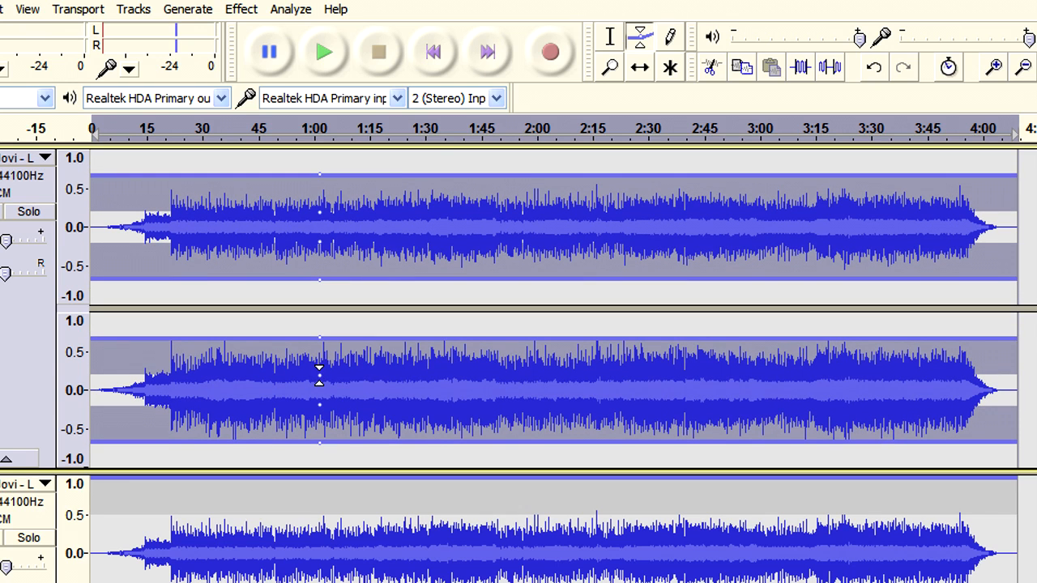
pyautogui.moveTo(413, 336); pyautogui.dragTo(421, 370)
pyautogui.moveTo(591, 370); pyautogui.dragTo(620, 323)
pyautogui.moveTo(549, 340); pyautogui.dragTo(511, 384)
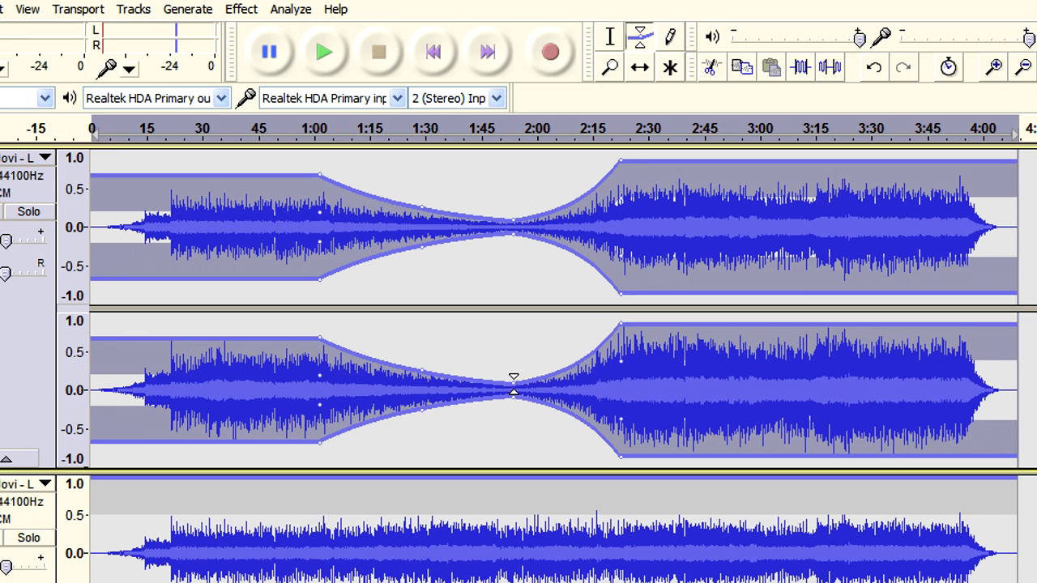
pyautogui.moveTo(513, 385); pyautogui.dragTo(421, 371)
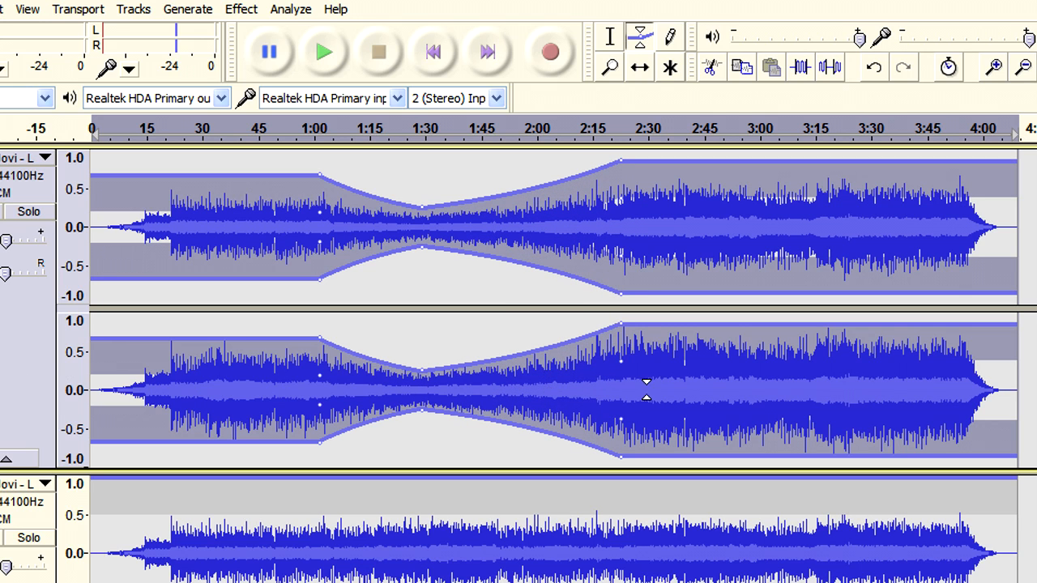
# Mix and Render the tracks into a new 32-bit float Mix track, then start input level monitoring
pyautogui.click(133, 9)
pyautogui.click(166, 76)
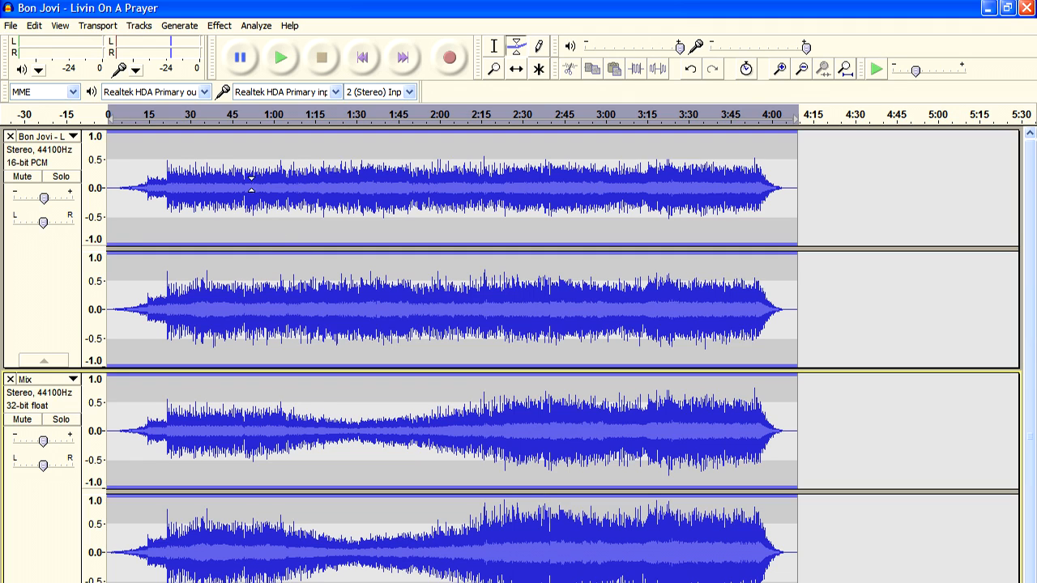
pyautogui.click(159, 53)
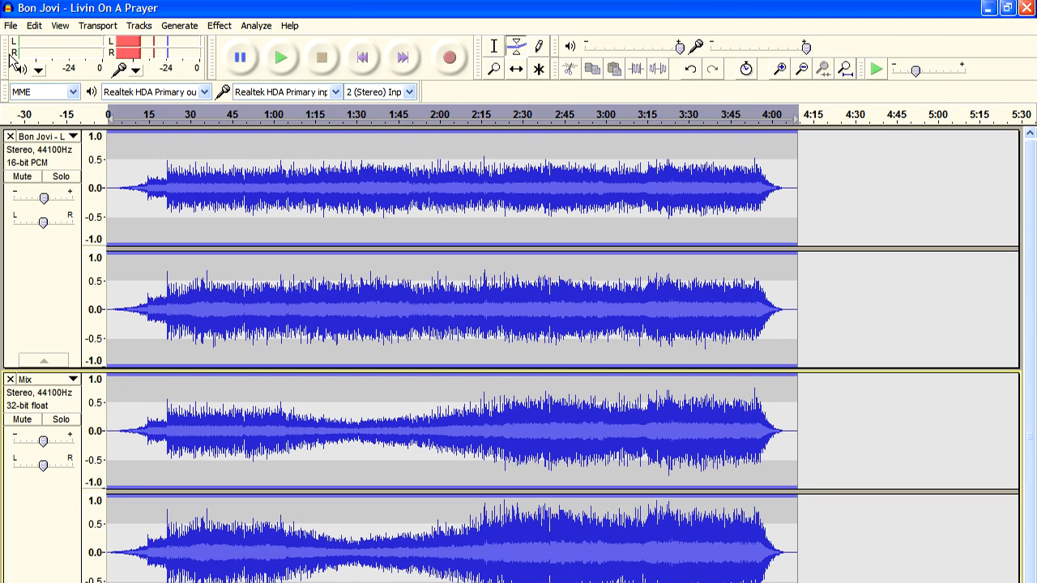
# Float and resize the level meters, lower the input volume, set playback volume to 1.0, and open the View menu
pyautogui.moveTo(11, 62); pyautogui.dragTo(37, 229)
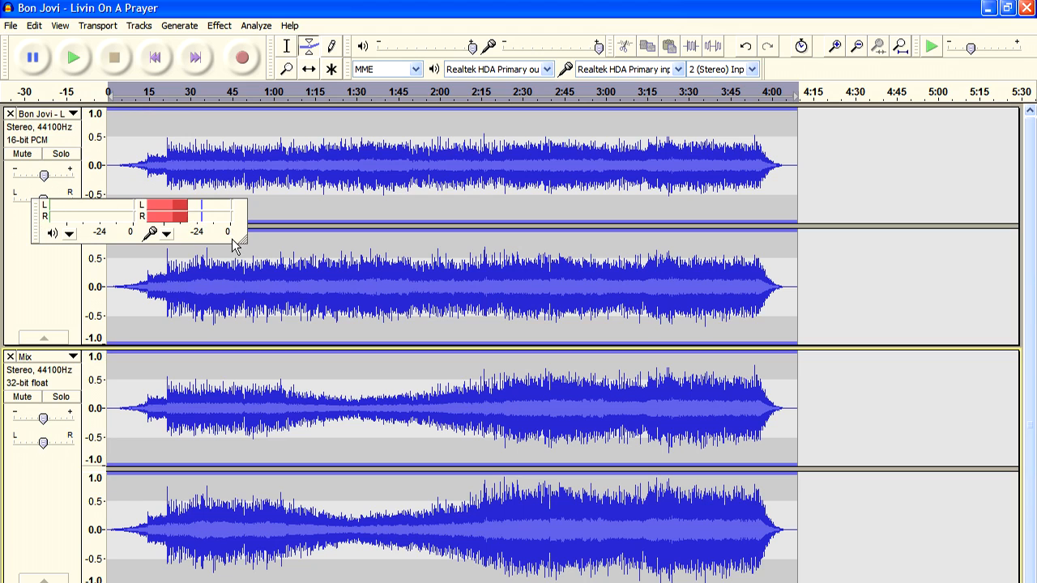
pyautogui.moveTo(242, 243); pyautogui.dragTo(944, 247)
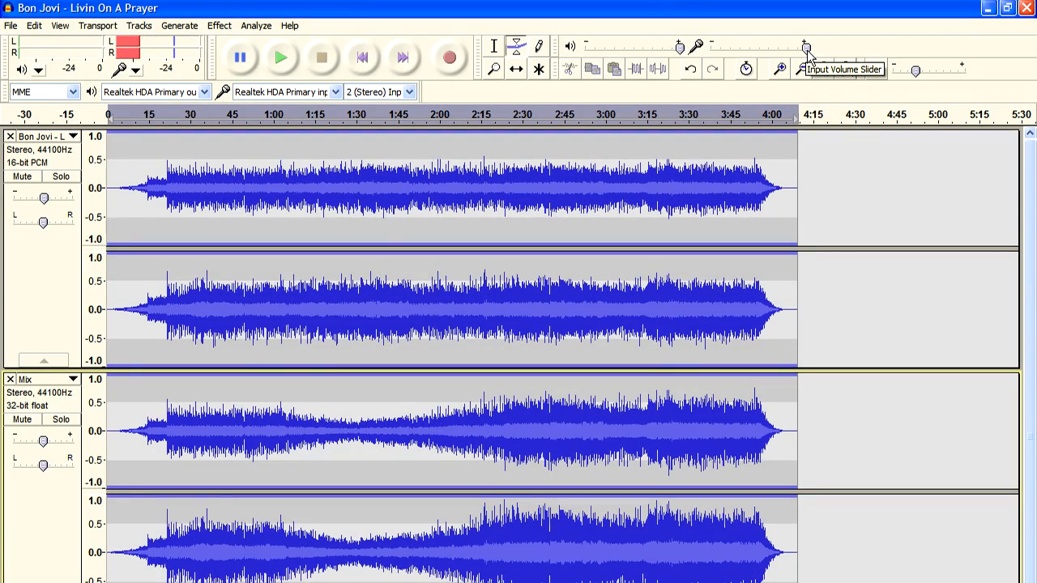
pyautogui.moveTo(806, 50)
pyautogui.mouseDown()
pyautogui.moveTo(716, 48)
pyautogui.moveTo(820, 57)
pyautogui.mouseUp()
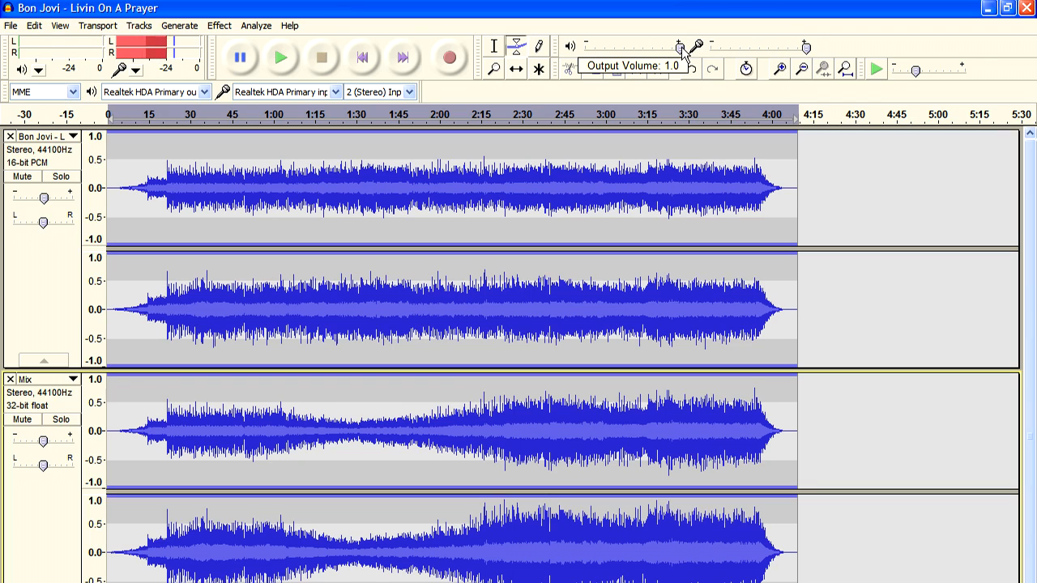
pyautogui.moveTo(679, 47)
pyautogui.mouseDown()
pyautogui.moveTo(584, 48)
pyautogui.moveTo(691, 57)
pyautogui.mouseUp()
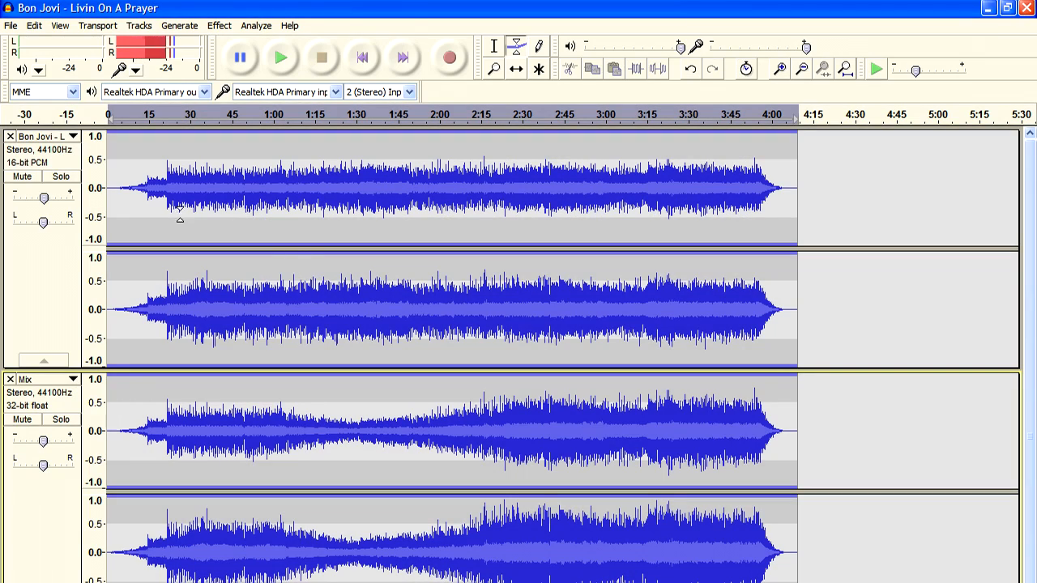
pyautogui.click(60, 25)
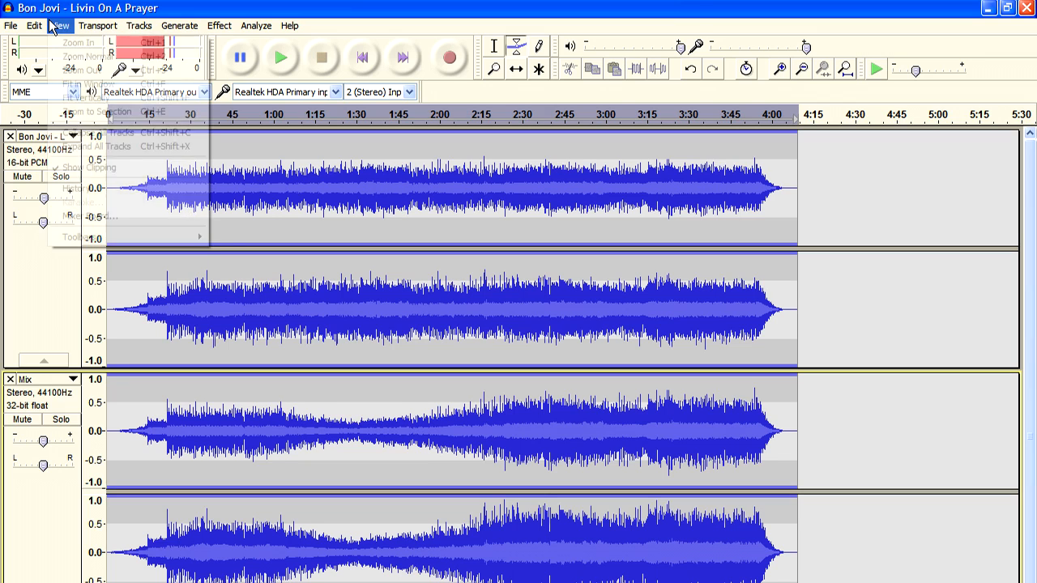
# In the Mixer Board, enter 1 as the Bon Jovi gain (1.3333 dB), then close the board
pyautogui.click(81, 217)
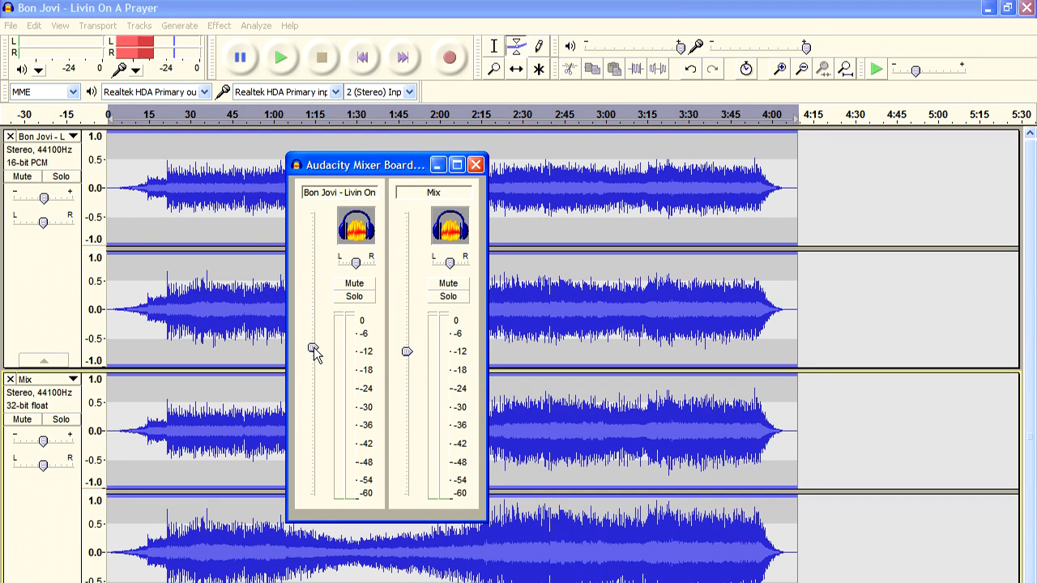
pyautogui.moveTo(314, 349); pyautogui.dragTo(314, 209)
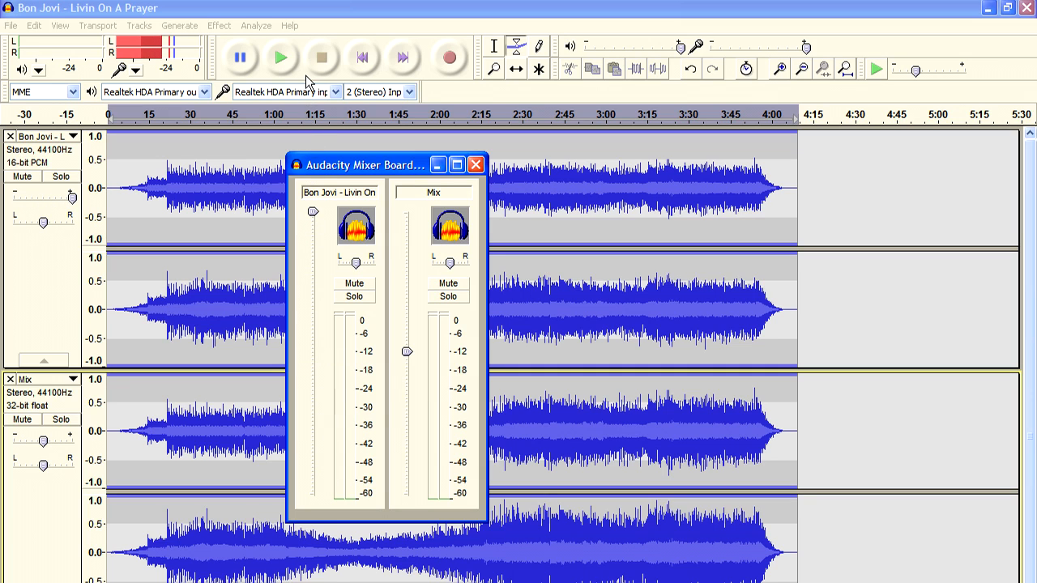
pyautogui.doubleClick(311, 214)
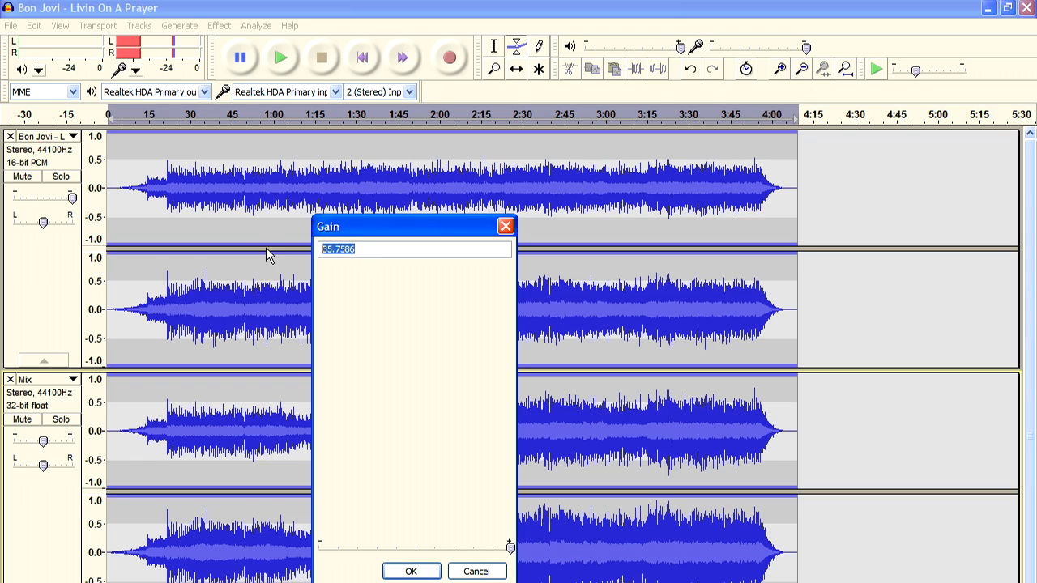
pyautogui.write('1.3333')
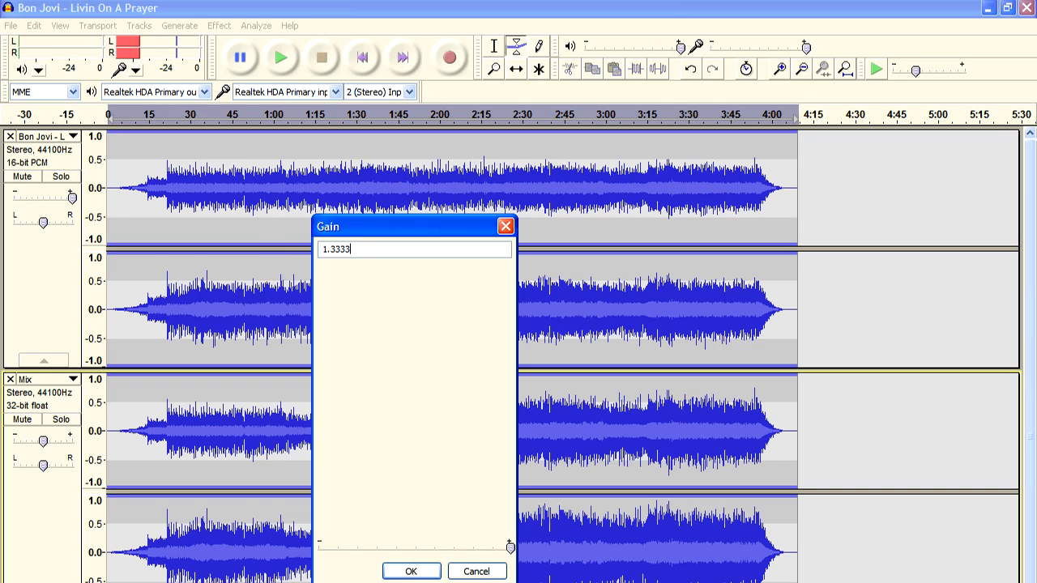
pyautogui.click(411, 569)
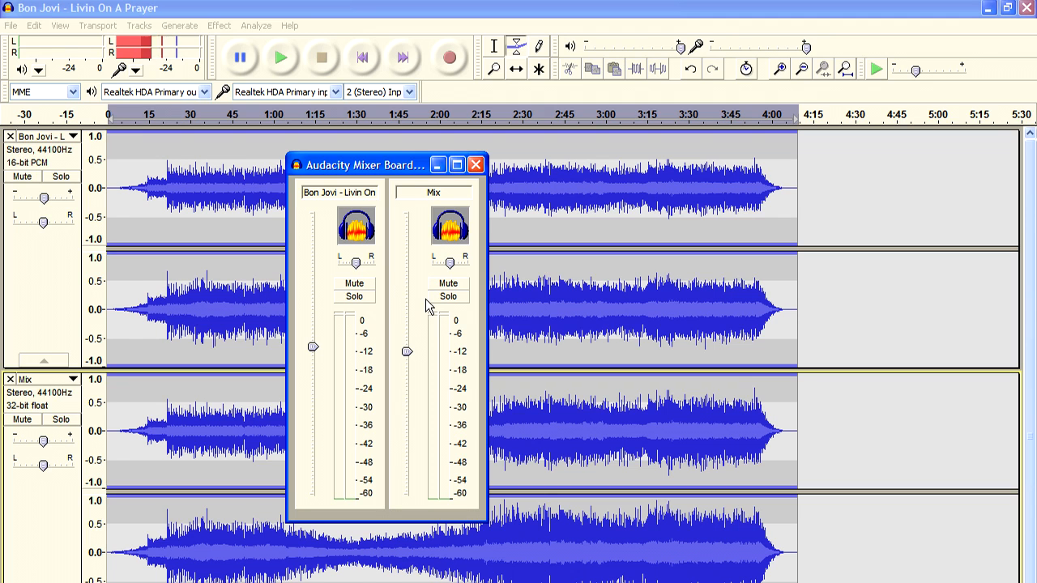
pyautogui.click(475, 165)
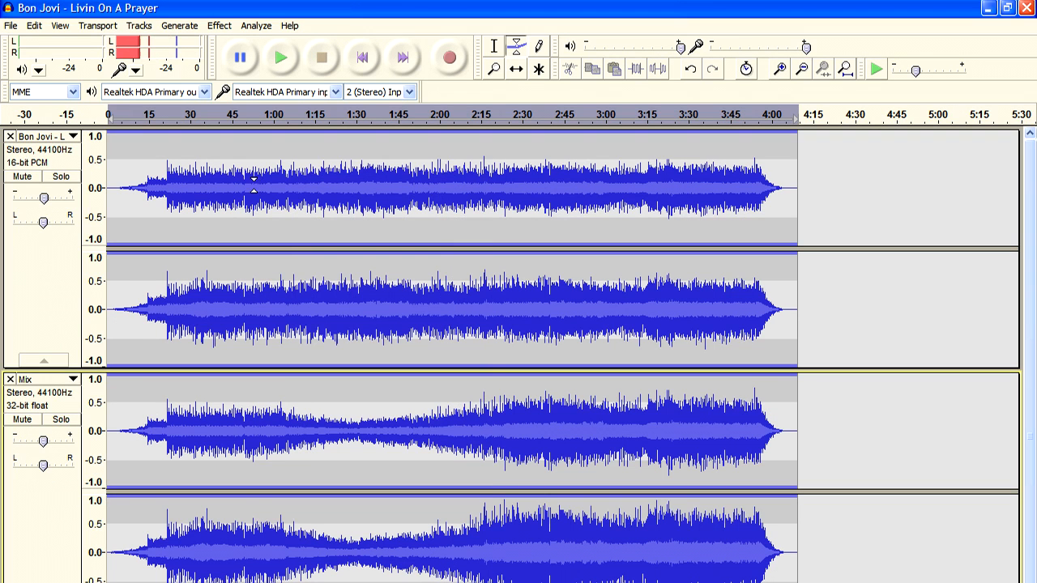
# Select only the Bon Jovi track and normalize it to 0.0 dB with DC offset removed
pyautogui.click(214, 27)
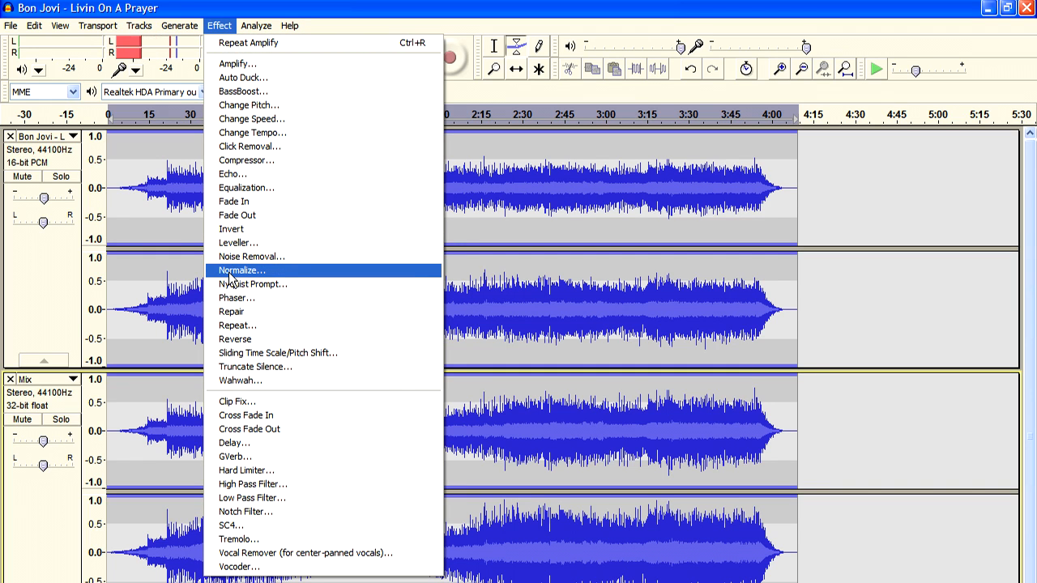
pyautogui.click(230, 274)
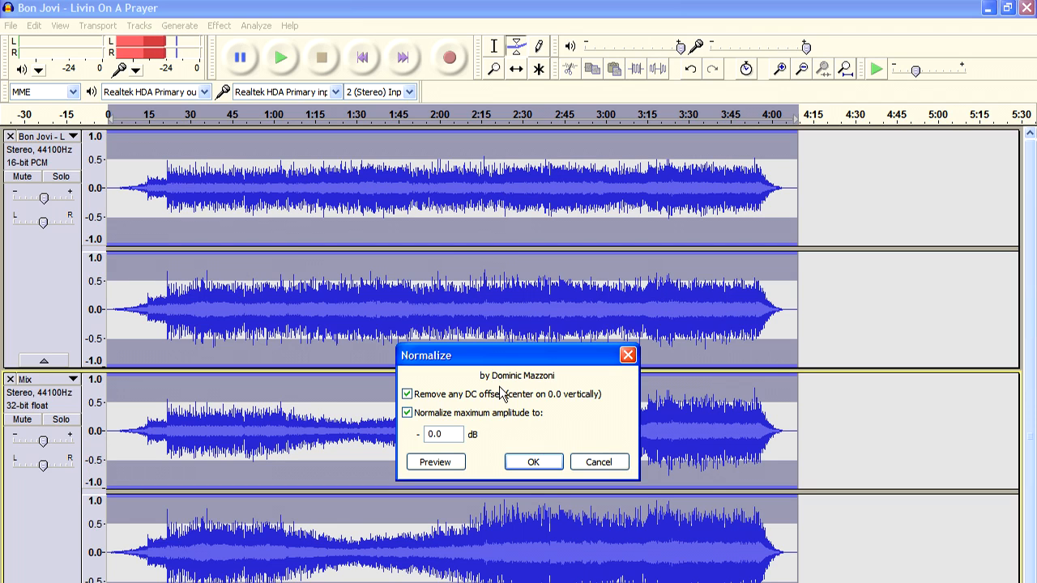
pyautogui.click(598, 462)
pyautogui.click(59, 162)
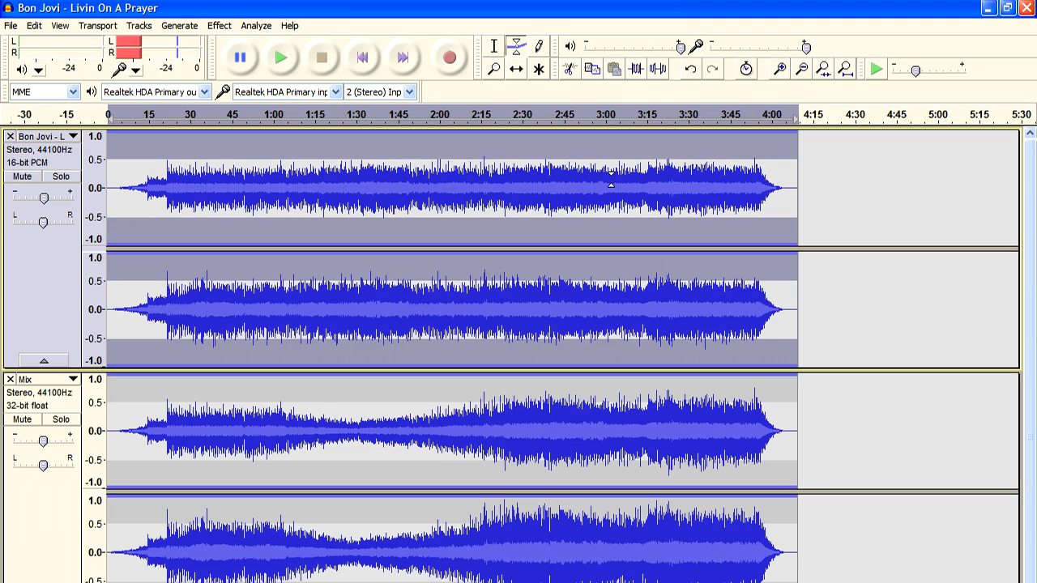
pyautogui.click(219, 25)
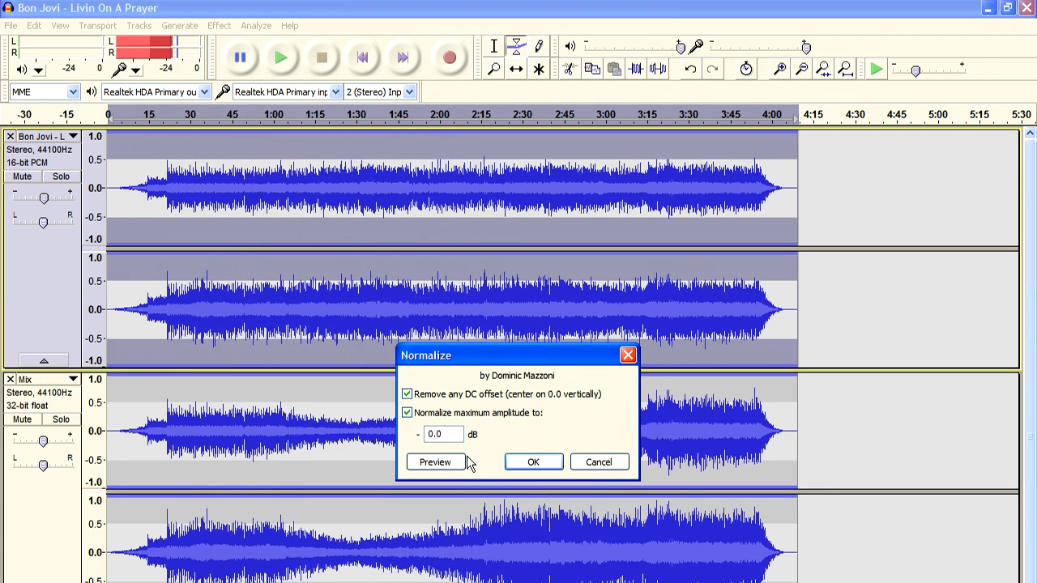
pyautogui.click(533, 462)
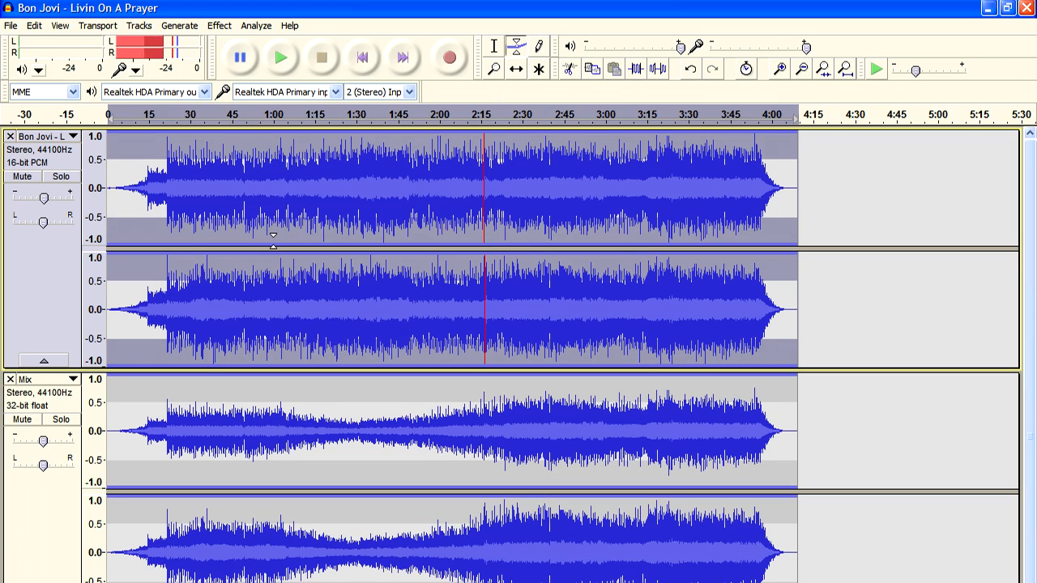
pyautogui.click(4, 23)
pyautogui.moveTo(30, 193)
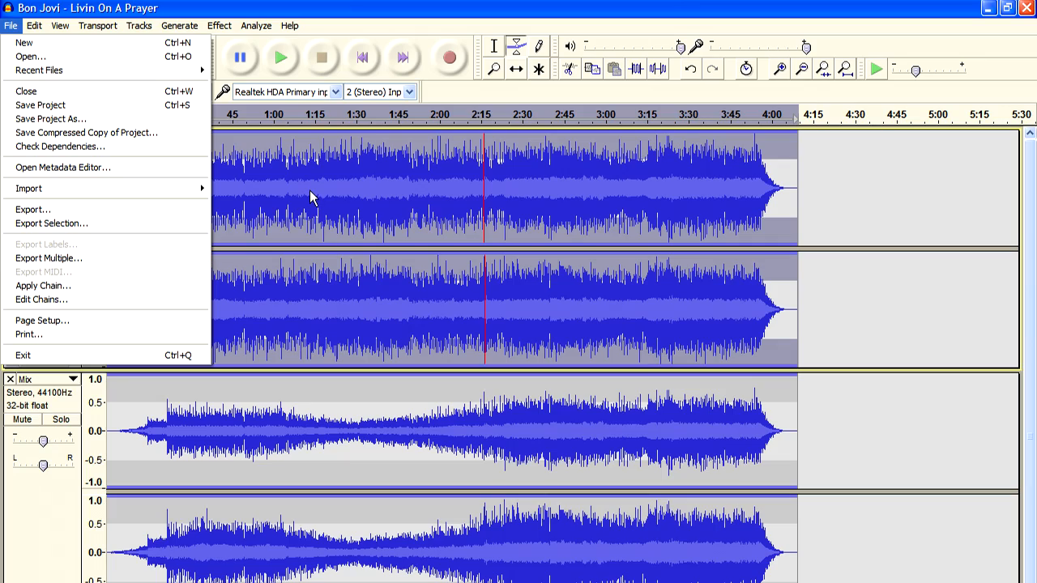
pyautogui.click(220, 25)
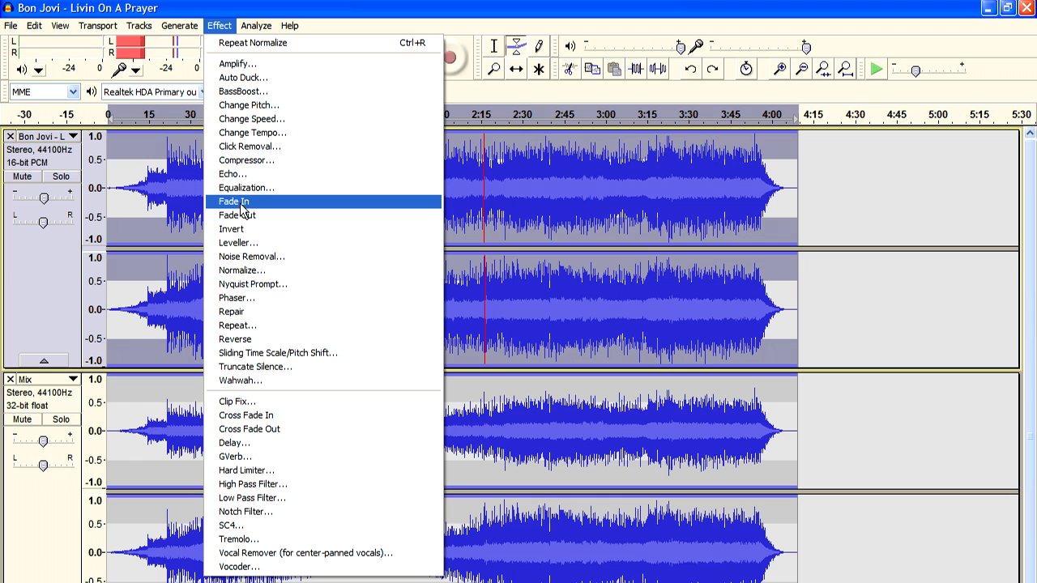
pyautogui.click(236, 92)
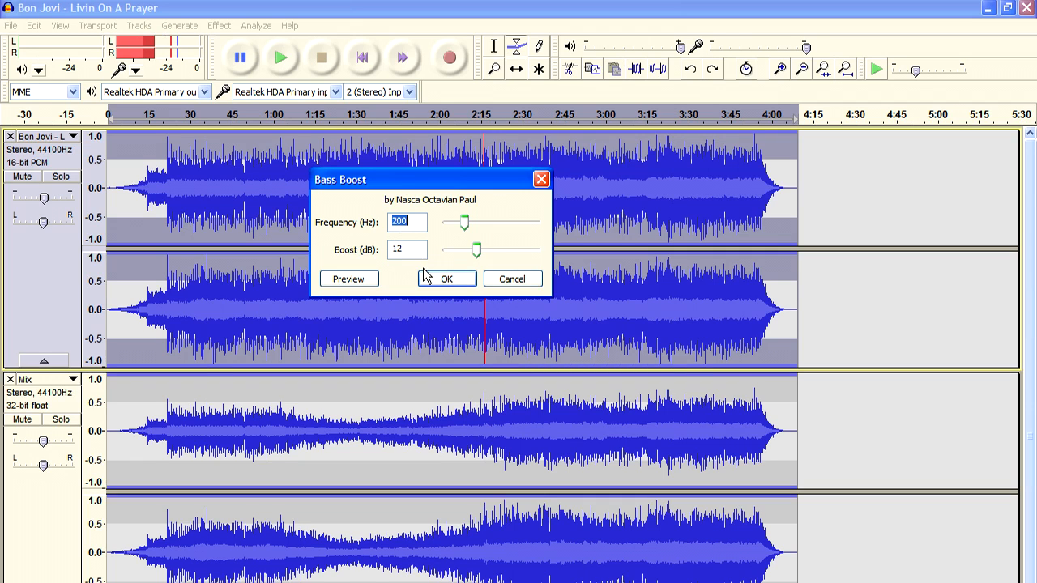
pyautogui.click(503, 279)
pyautogui.click(219, 25)
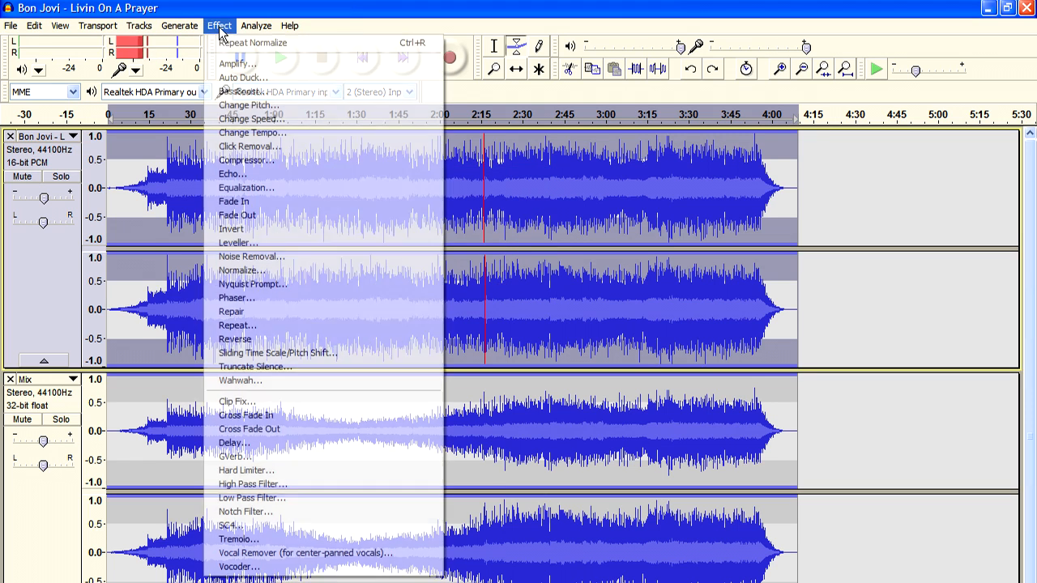
# Compress the Bon Jovi track at -39 dB threshold, 5:1 ratio, with make-up gain
pyautogui.click(247, 161)
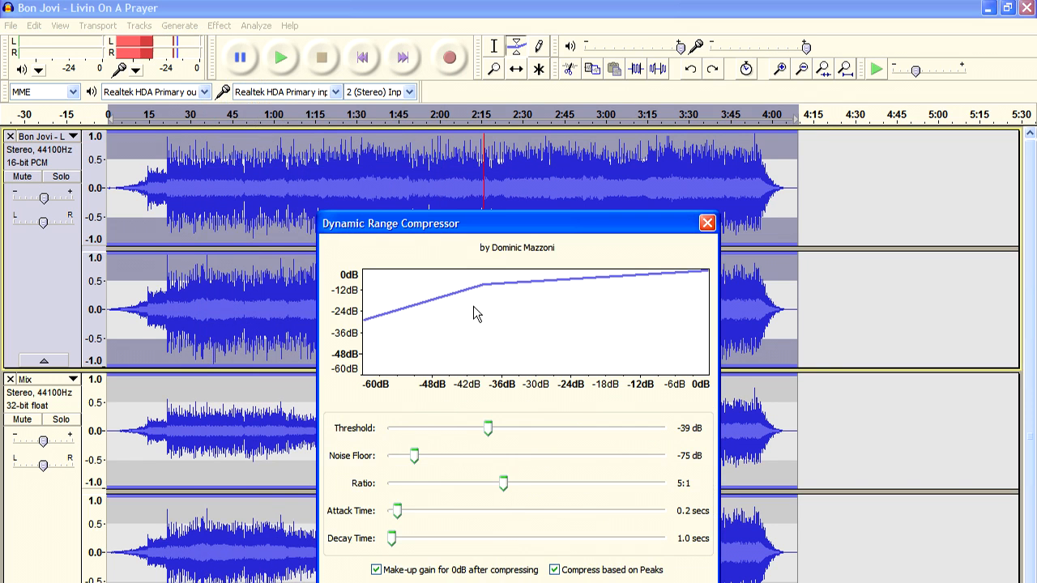
pyautogui.moveTo(452, 227); pyautogui.dragTo(425, 162)
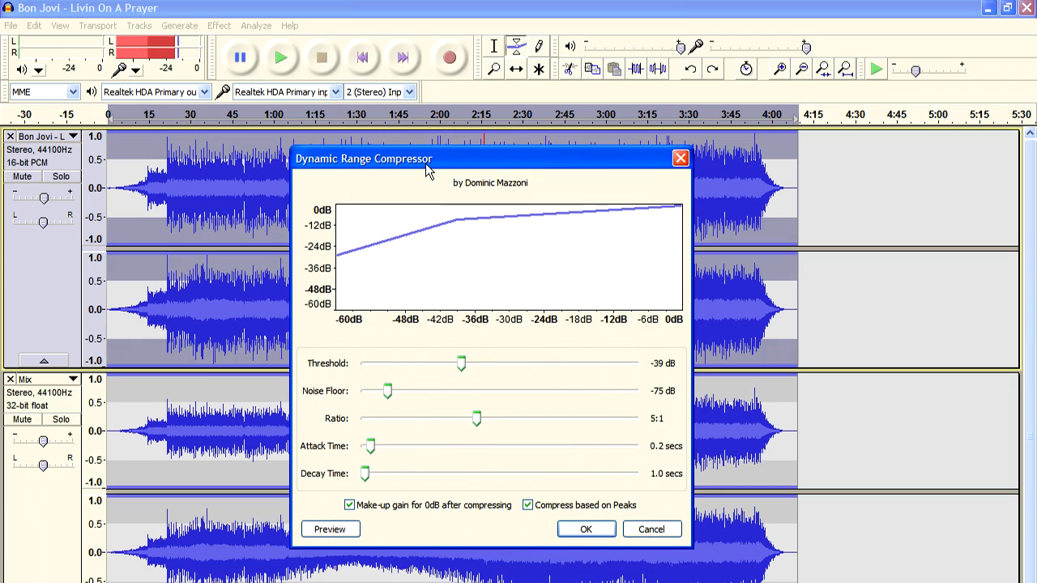
pyautogui.click(579, 537)
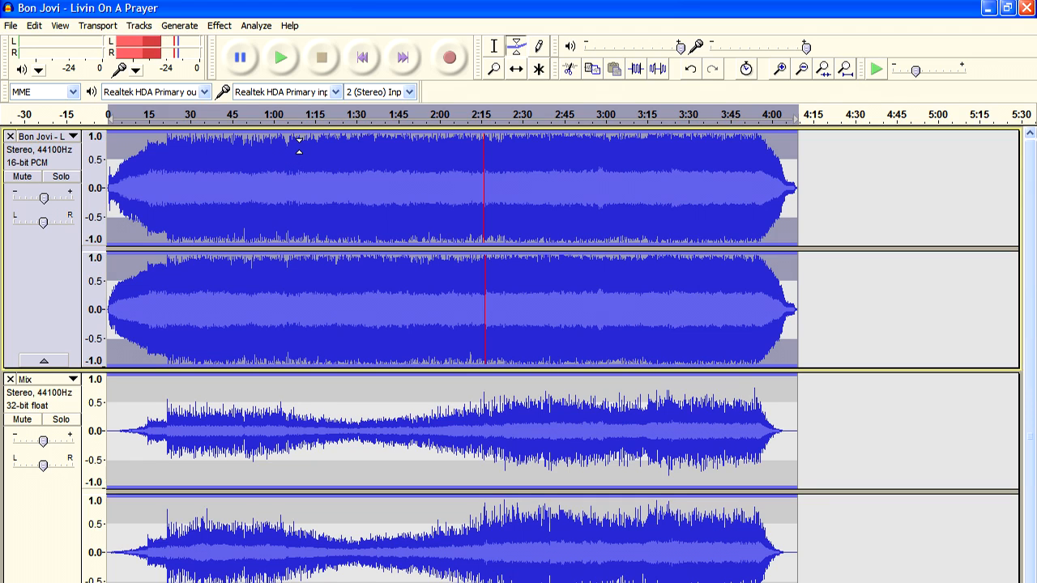
# Show the About Audacity window with version 1.3.13-beta
pyautogui.click(291, 27)
pyautogui.click(316, 40)
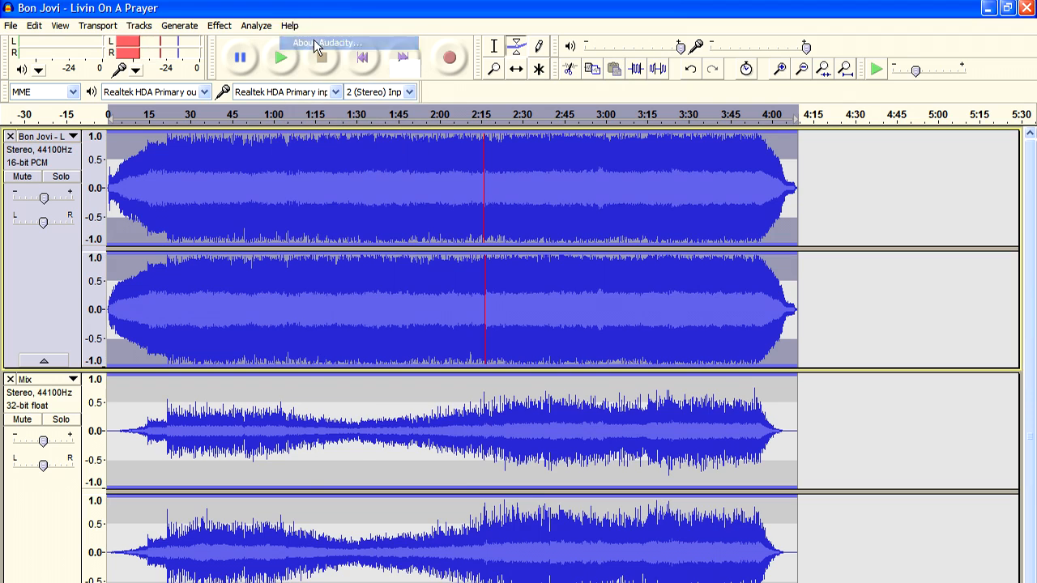